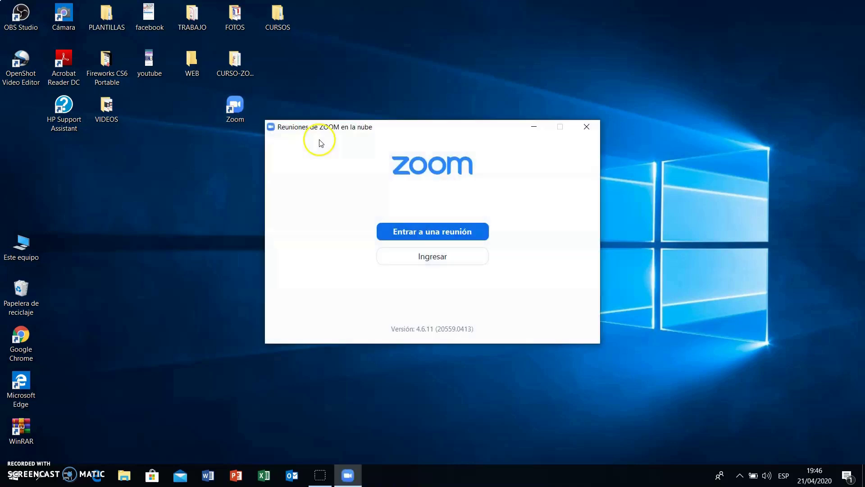
Step: Sign in to the desktop client with the account's e-mail address and password
left_click(443, 258)
left_click(359, 201)
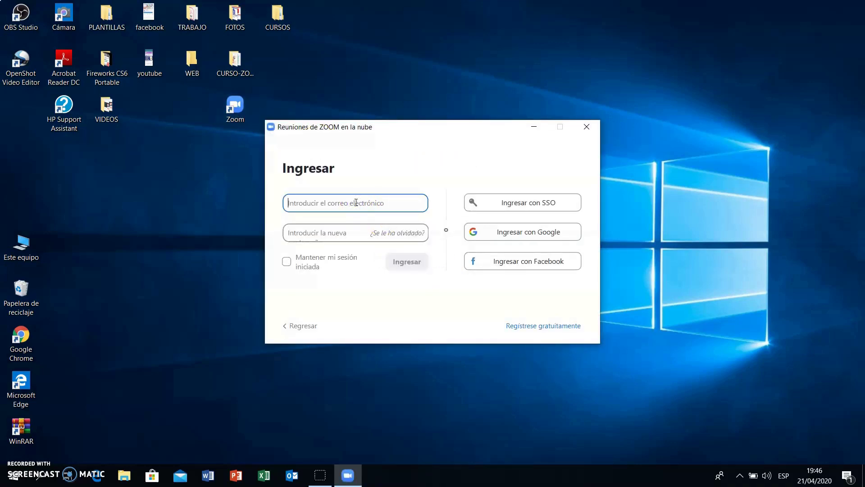
key("ctrl+v")
left_click(325, 237)
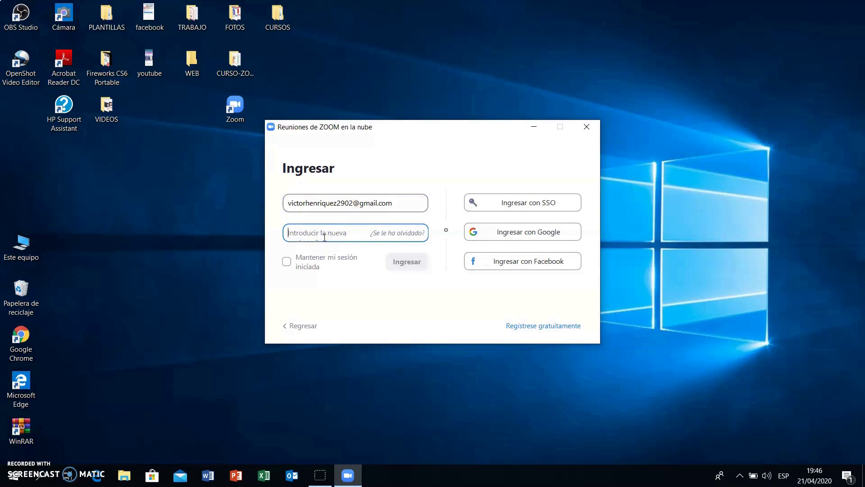
type("*")
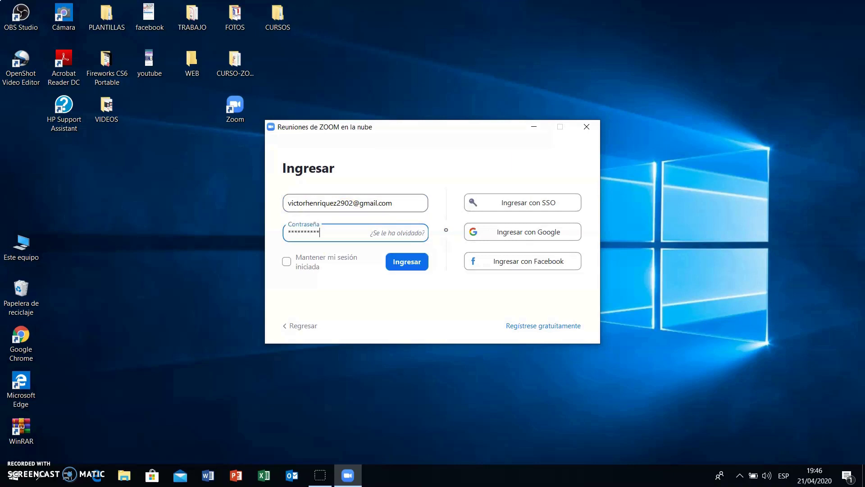
left_click(405, 263)
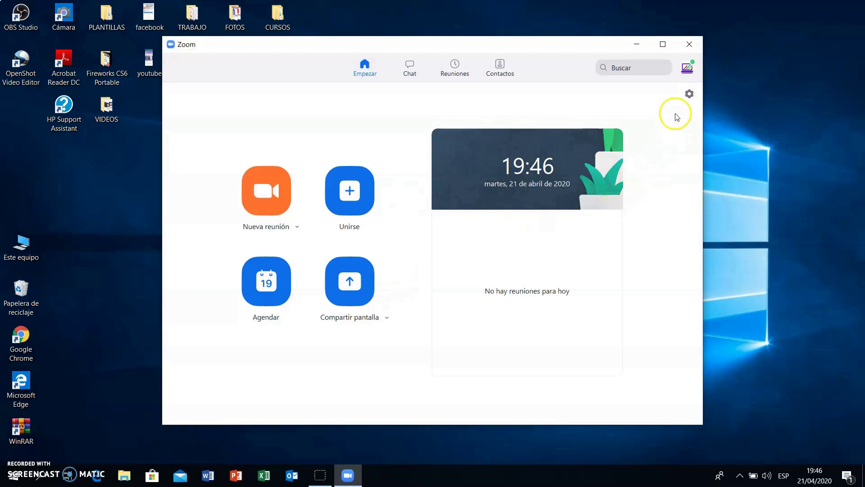
Step: Maximize the window, check for updates from the account profile and install the available update
left_click(662, 44)
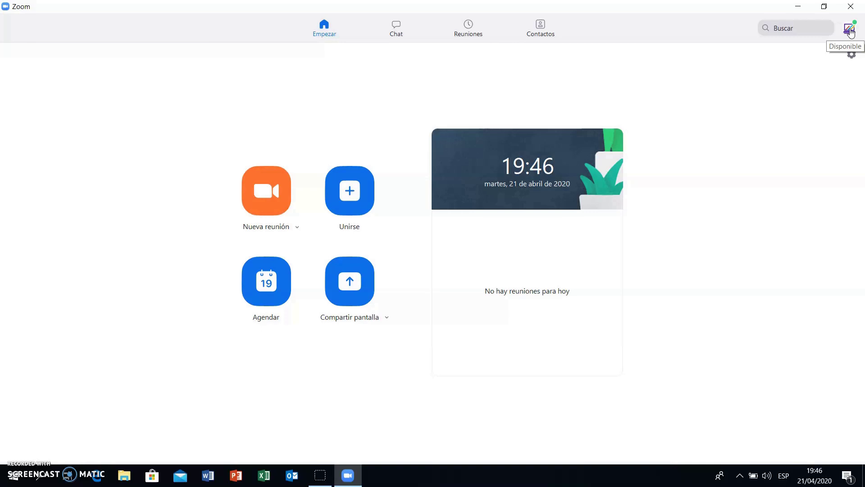
left_click(850, 31)
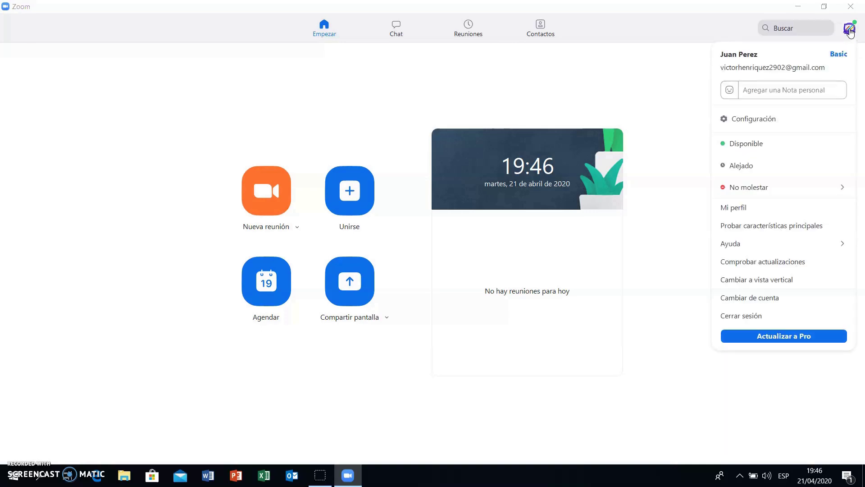
left_click(765, 267)
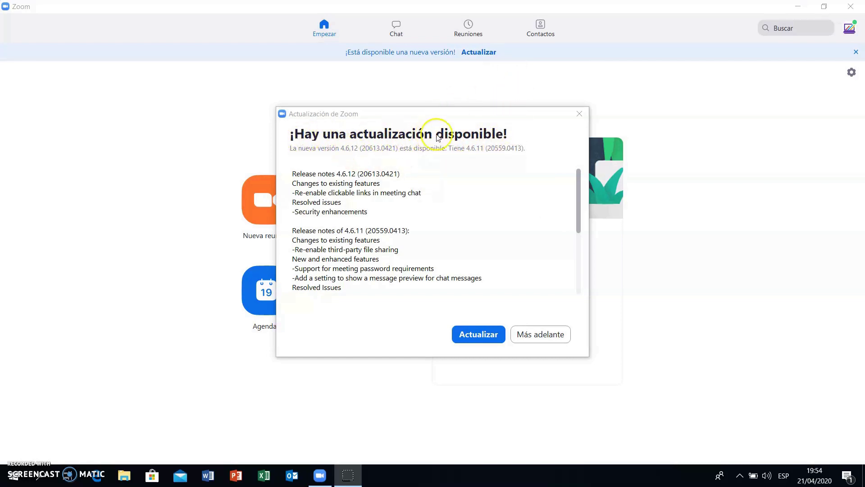
left_click(479, 335)
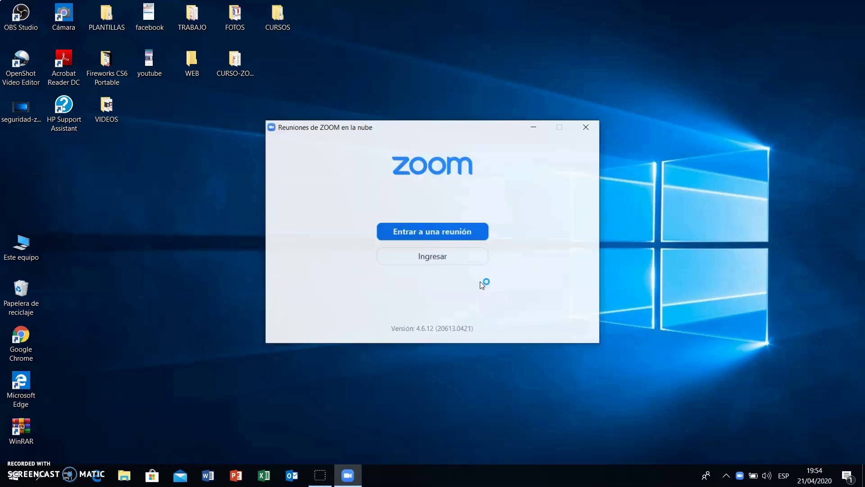
Step: Sign in again to the updated client, entering the account's e-mail address and password
left_click(456, 261)
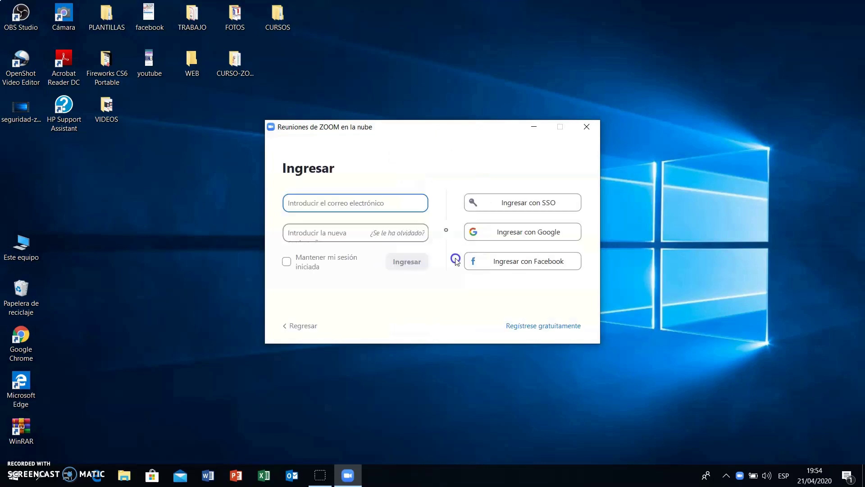
left_click(364, 199)
key("ctrl+v")
left_click(352, 233)
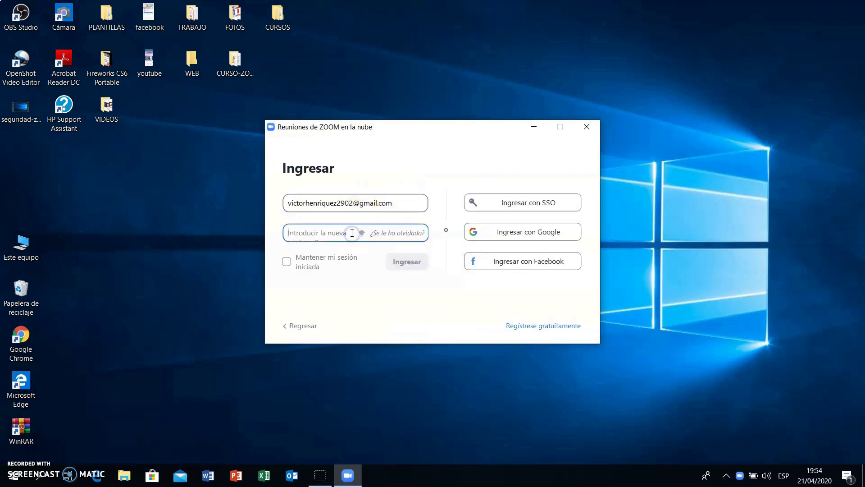
type("**")
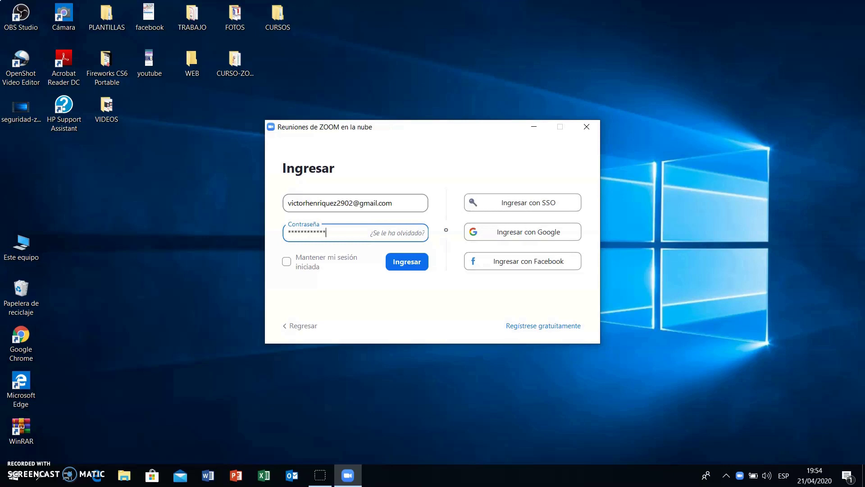
left_click(403, 266)
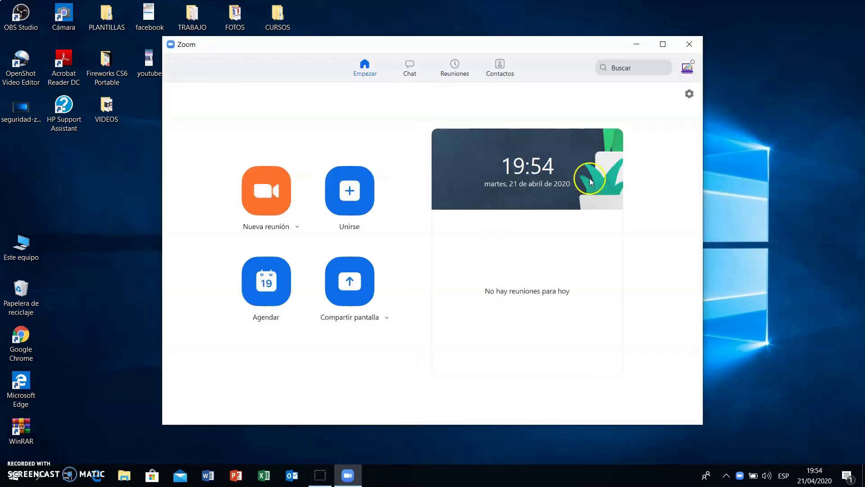
Step: Maximize the client, open its general configuration and follow "Ver más ajustes" to Google Chrome, closing the configuration dialog
left_click(663, 43)
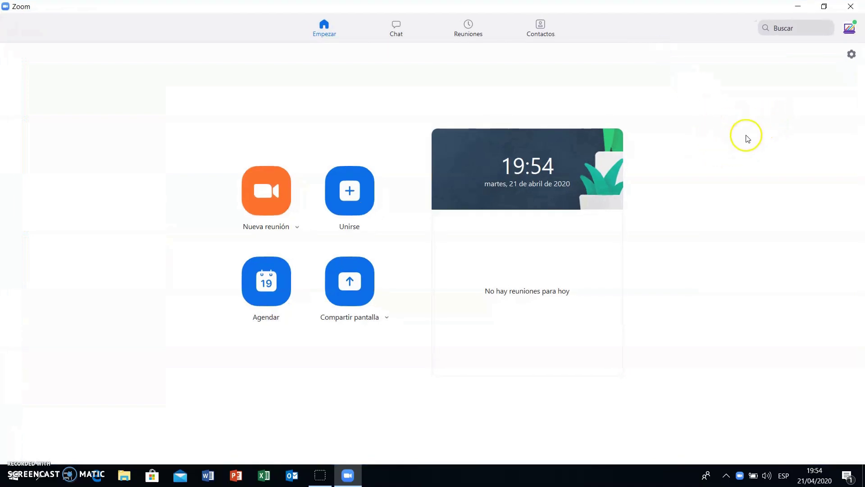
left_click(850, 31)
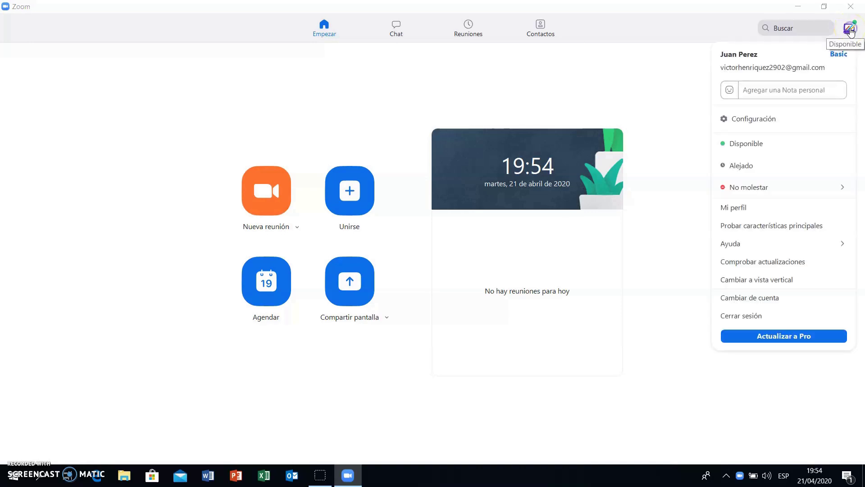
left_click(772, 128)
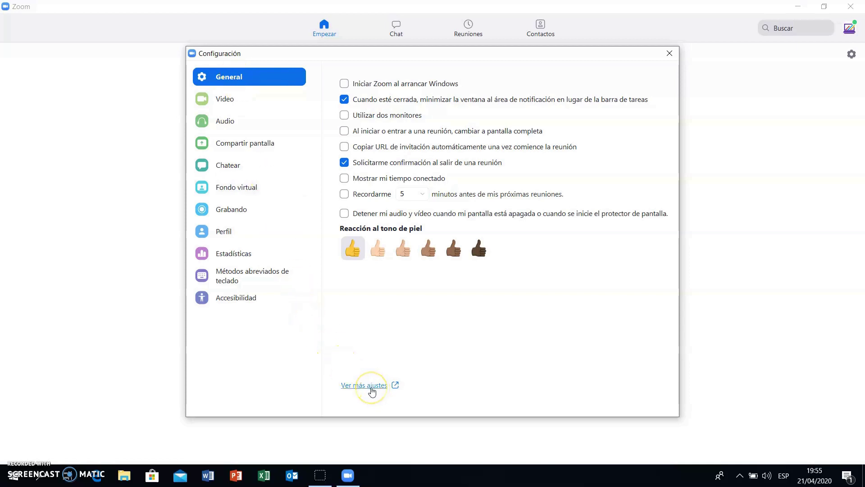
left_click(371, 388)
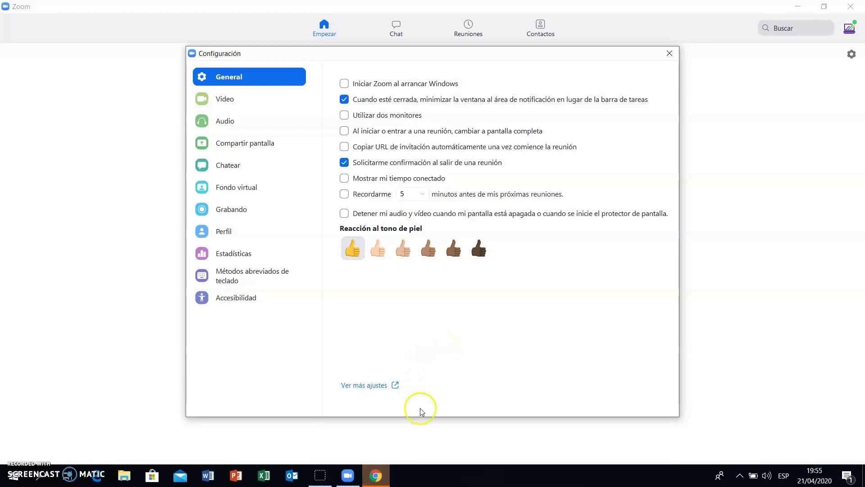
left_click(380, 481)
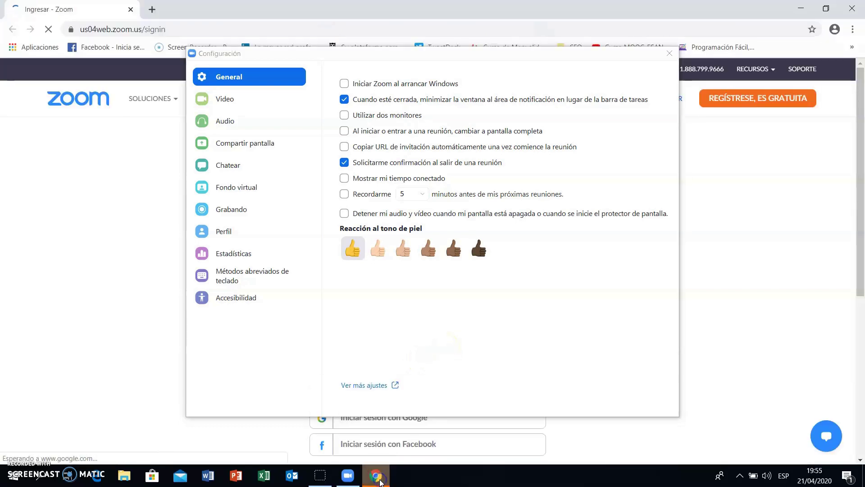
left_click(670, 58)
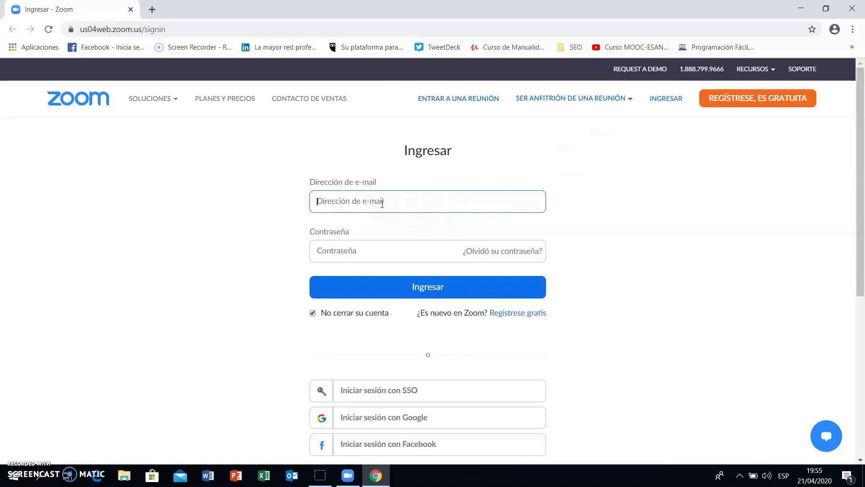
Step: Sign in on the Zoom web page with the account's e-mail address and password
key("ctrl+v")
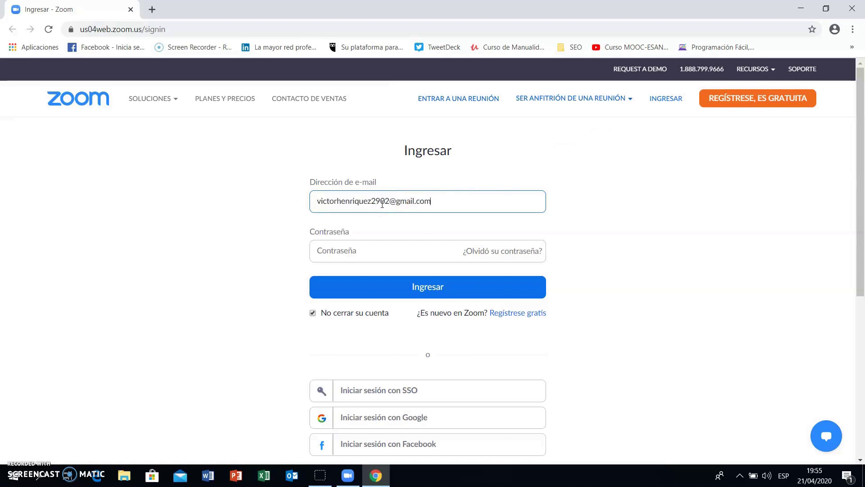
left_click(345, 253)
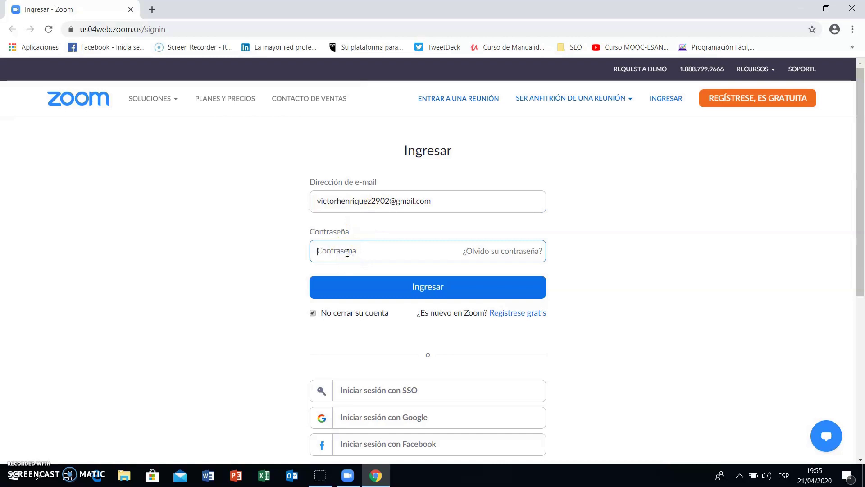
type("•")
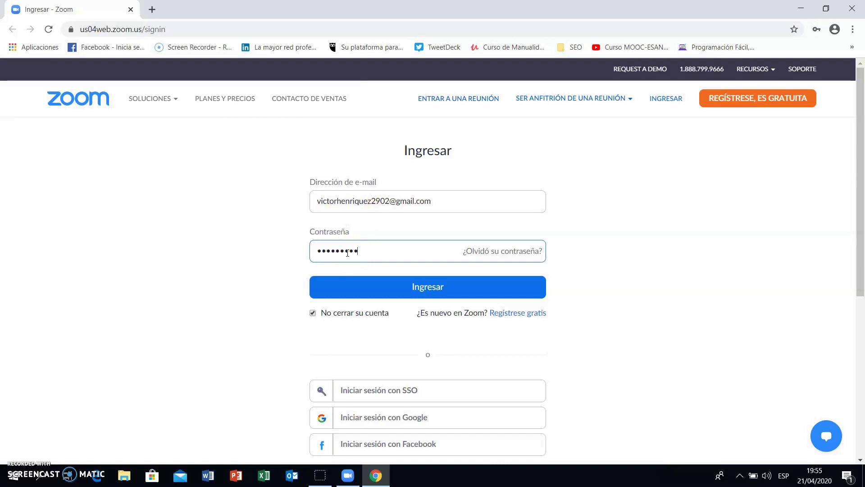
left_click(433, 289)
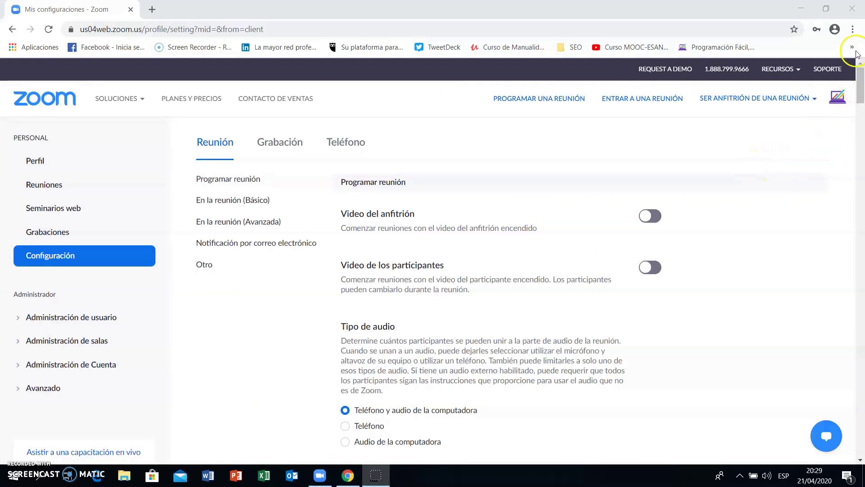
Step: Enlarge the meeting settings page to 125 % in the browser
left_click(853, 29)
left_click(819, 133)
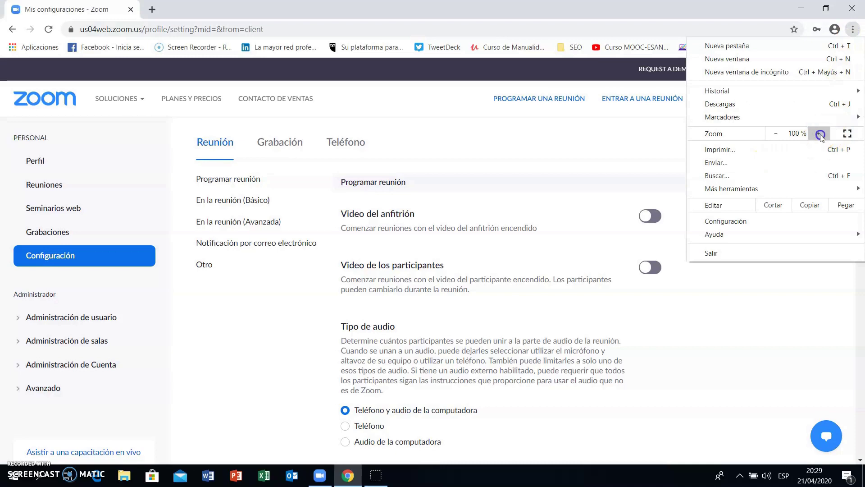
left_click(820, 133)
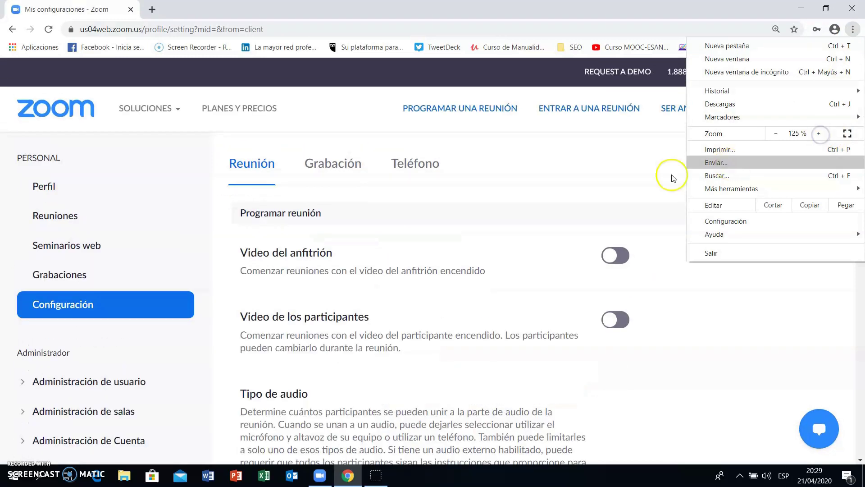
left_click(627, 172)
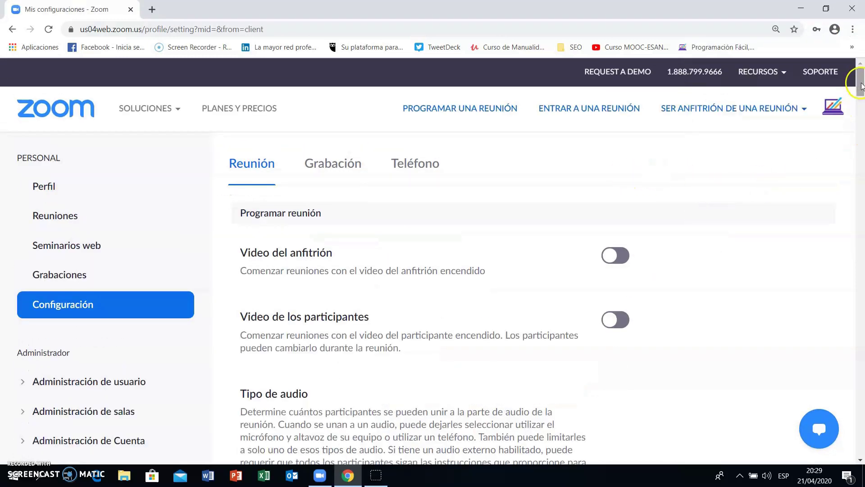
Step: Review the "Programar reunión" settings on joining before the host, personal meeting ID use, authenticated users and password requirements
left_click_drag(860, 83, 861, 113)
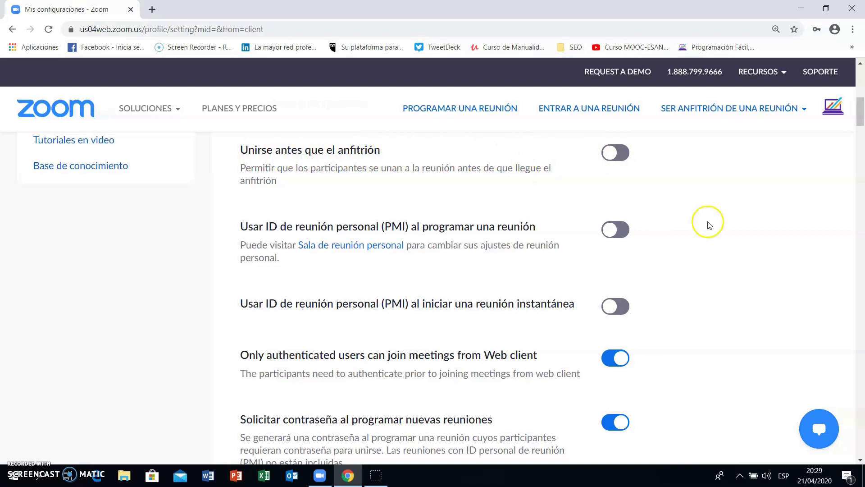
left_click_drag(861, 112, 862, 124)
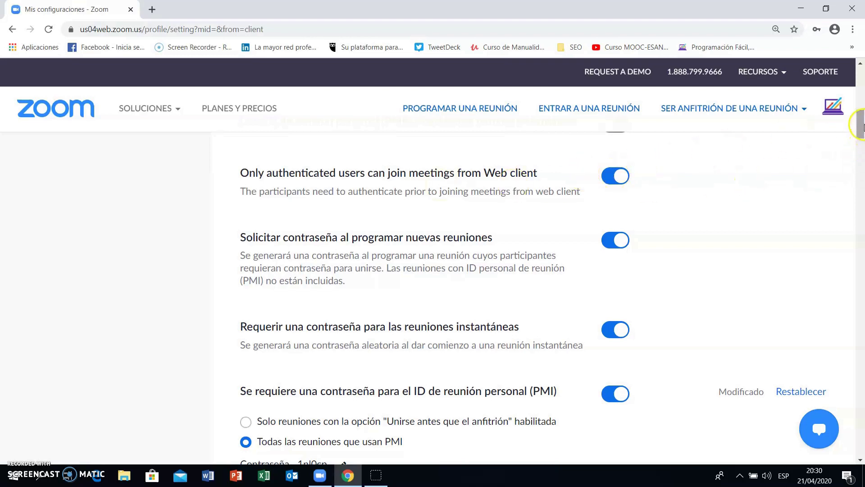
left_click_drag(862, 125, 862, 131)
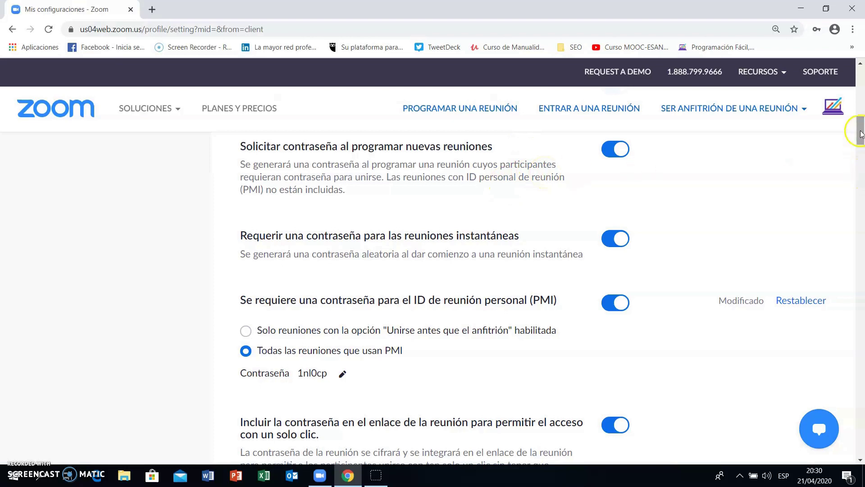
left_click_drag(861, 131, 861, 136)
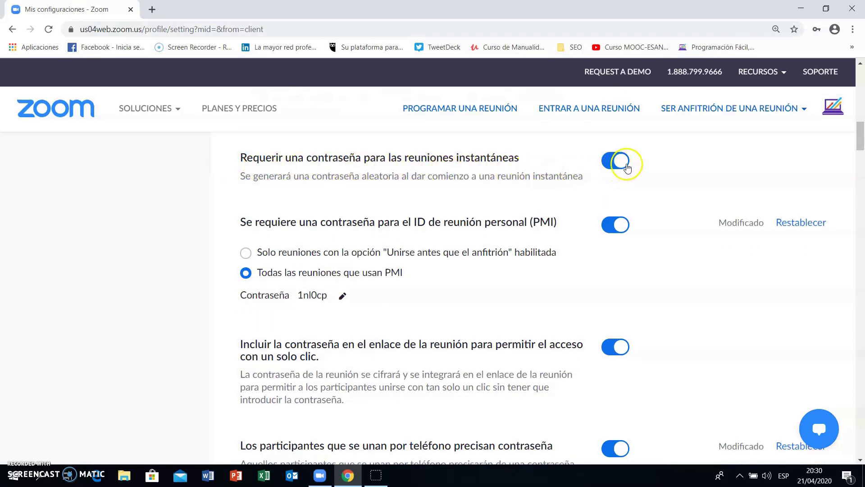
left_click_drag(860, 135, 862, 144)
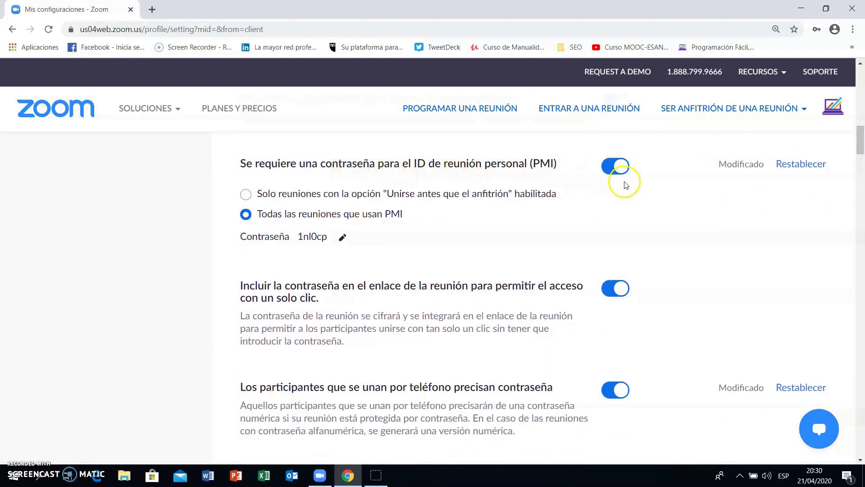
left_click_drag(861, 144, 861, 152)
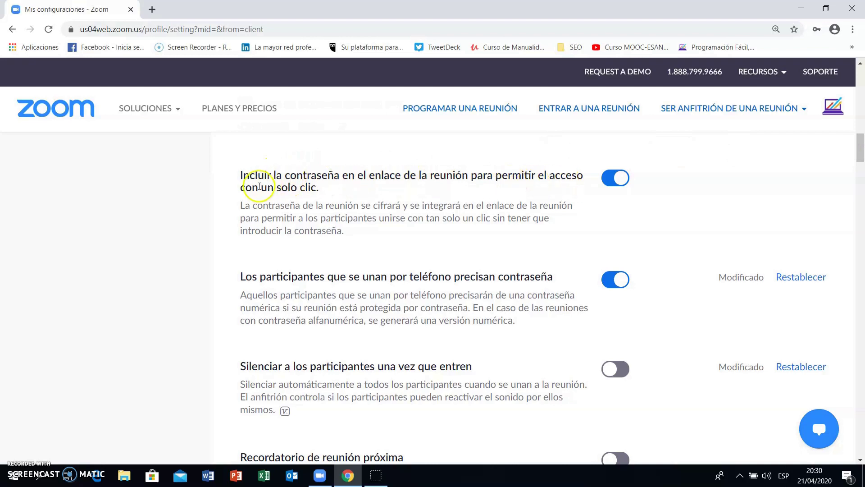
scroll(859, 153, "down", 3)
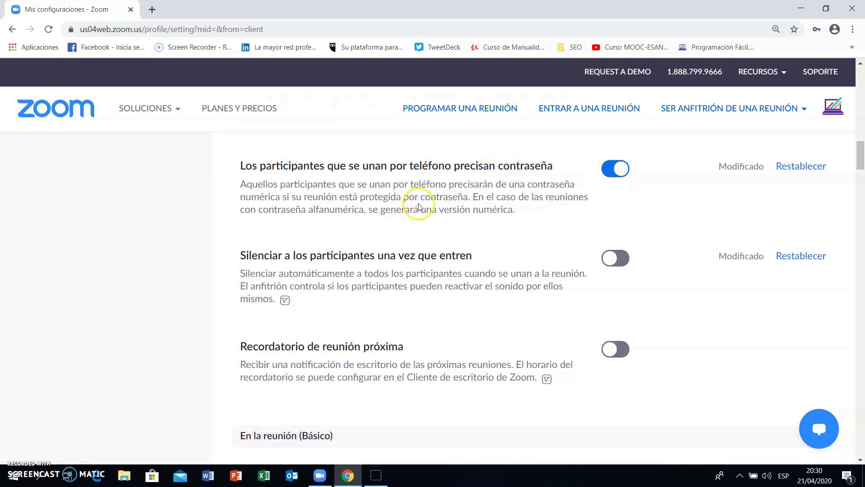
Step: Turn on "Silenciar a los participantes una vez que entren" in the meeting scheduling settings
left_click_drag(862, 156, 862, 164)
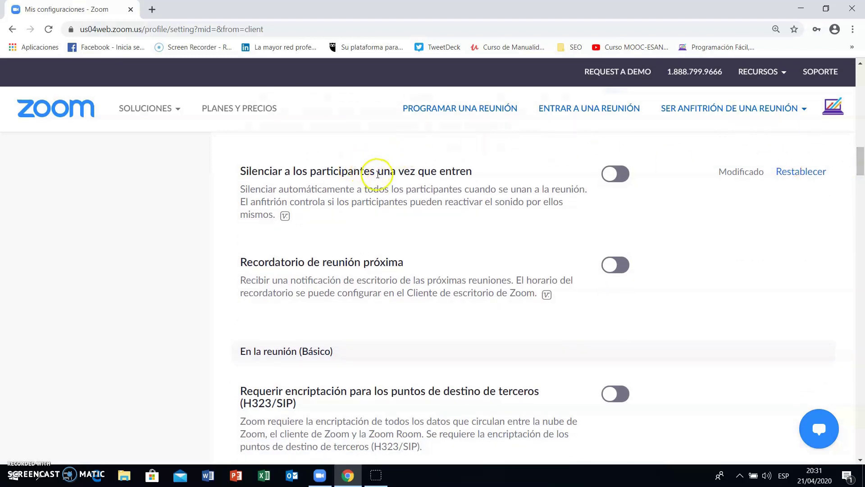
left_click(626, 175)
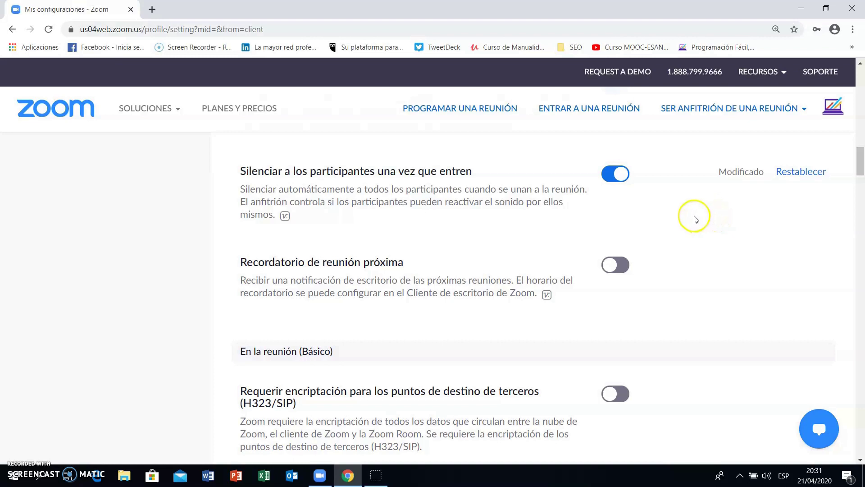
Step: Turn off "Chat" in the "En la reunión (Básico)" settings and accept deactivating its dependent private chat and auto-save options
left_click_drag(861, 164, 859, 189)
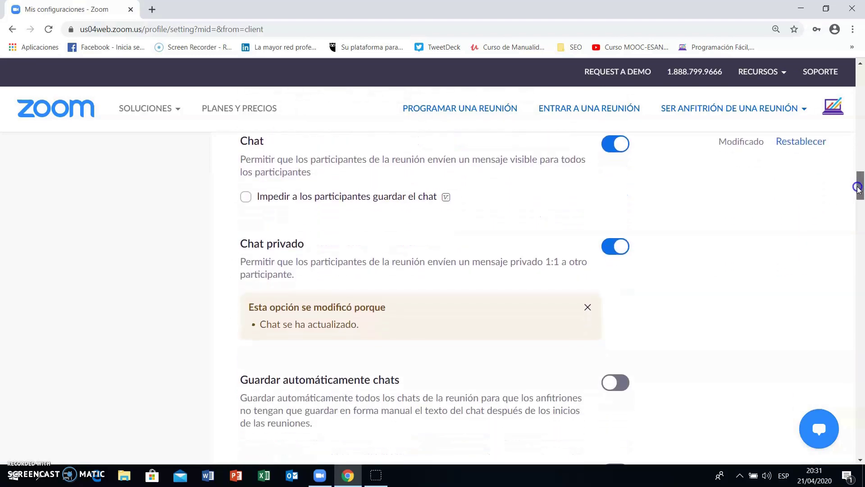
left_click(612, 145)
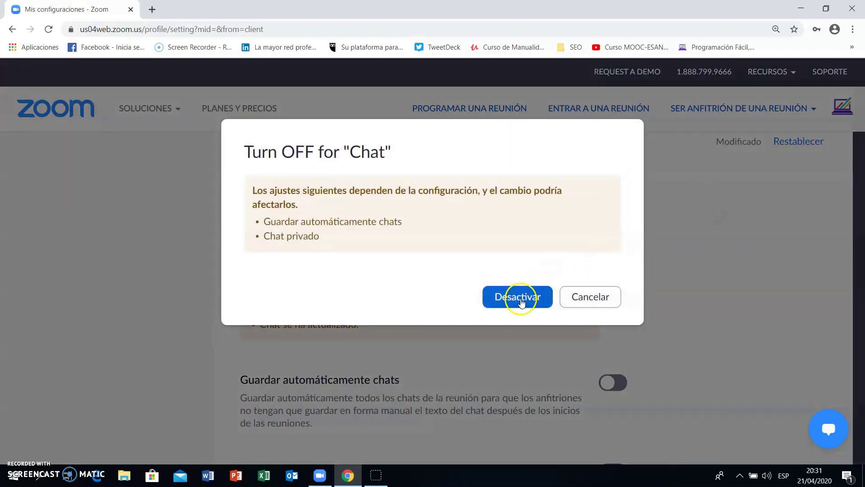
left_click(523, 296)
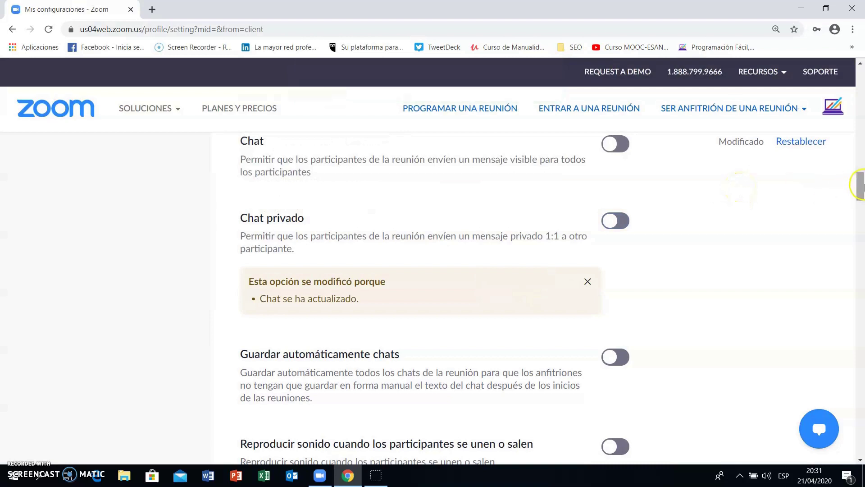
Step: Turn off "Transferencia de archivos" so that files cannot be sent through the meeting chat
left_click_drag(862, 187, 862, 187)
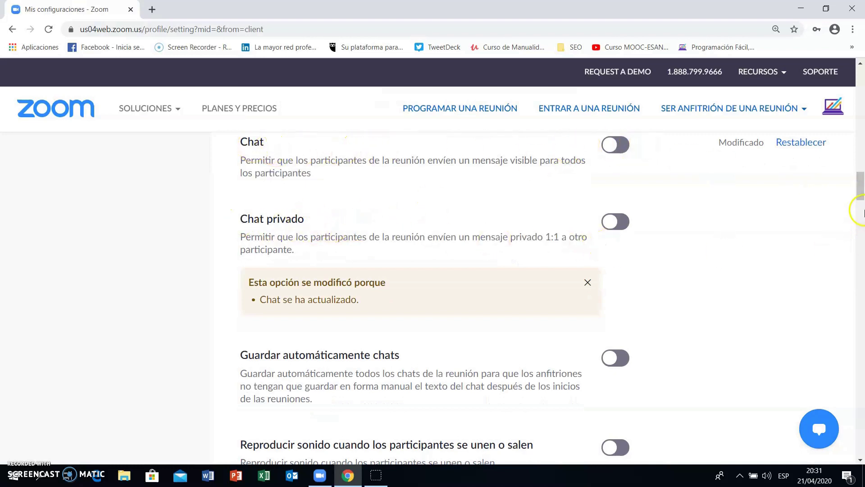
left_click_drag(860, 187, 862, 210)
left_click(604, 175)
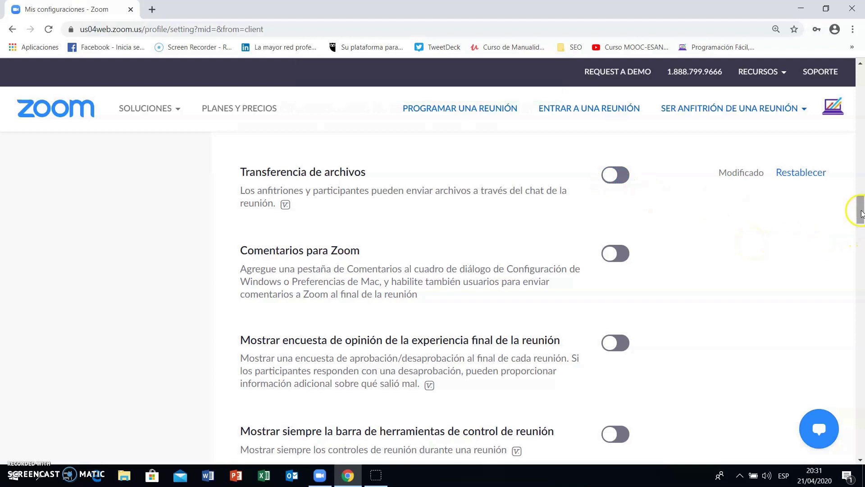
Step: Restrict who can share under "Uso compartido de la pantalla" to "Solo el anfitrión" and save the change
left_click_drag(862, 209, 862, 236)
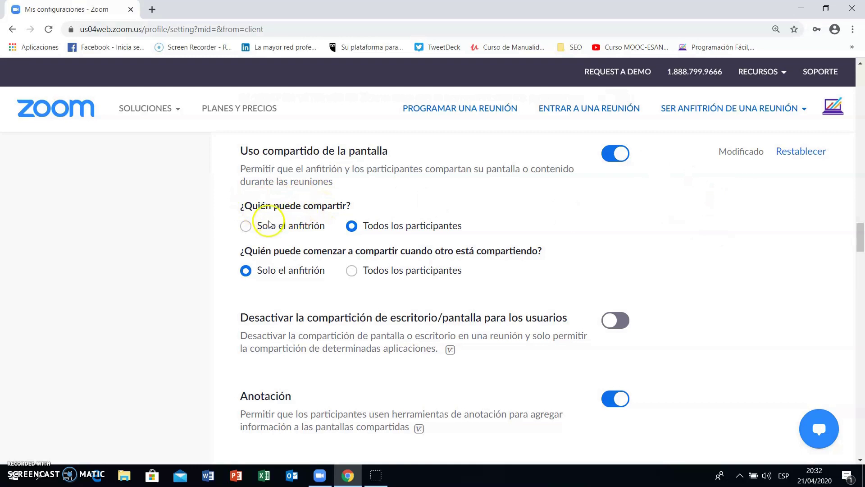
left_click(246, 228)
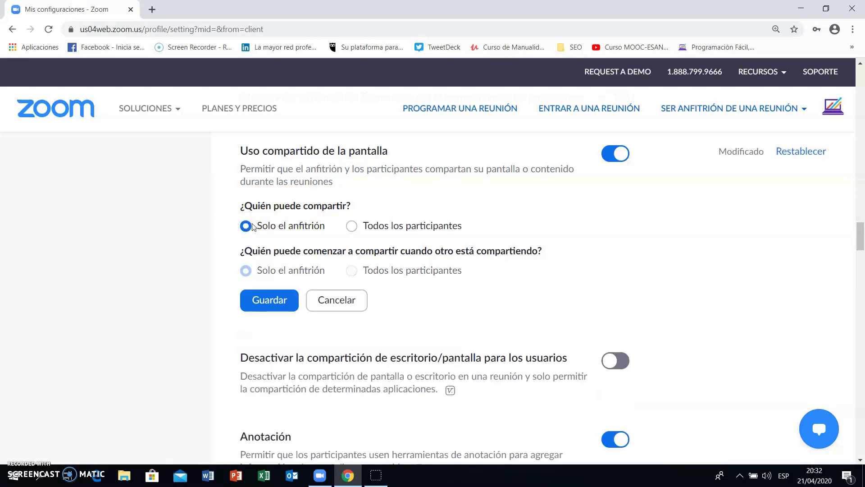
left_click(283, 302)
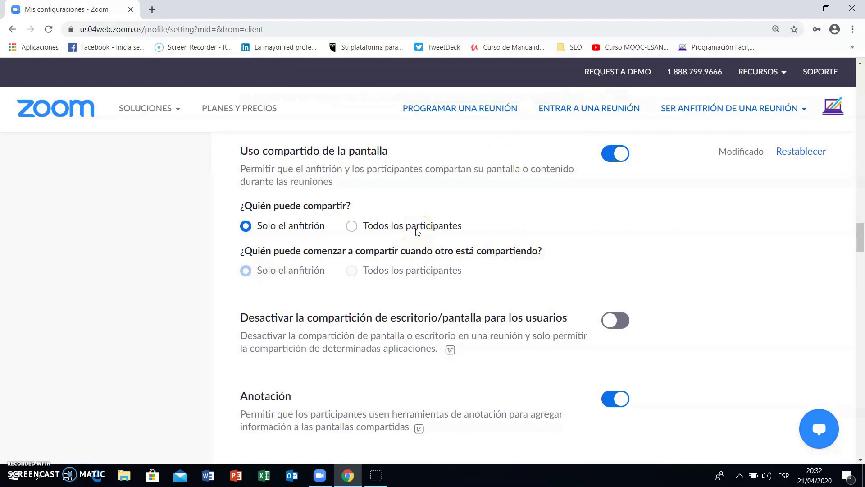
Step: Turn off both "Anotación" and "Pizarra" for the meeting participants
left_click_drag(859, 235, 860, 254)
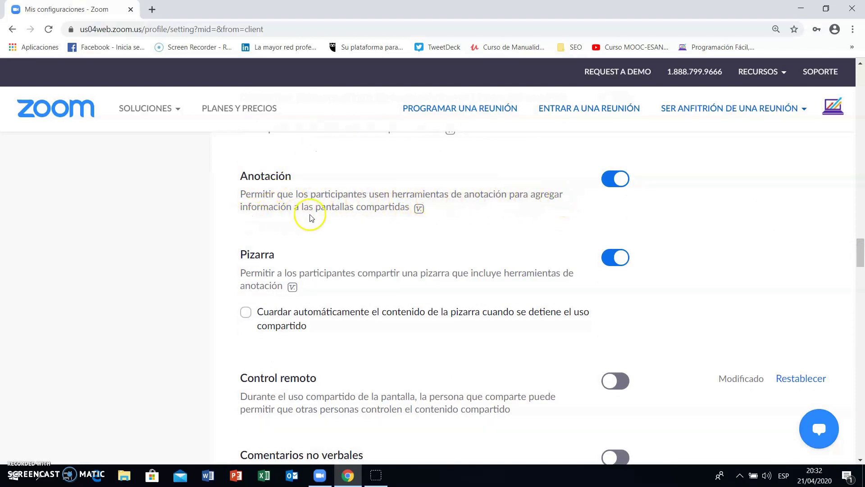
left_click(617, 178)
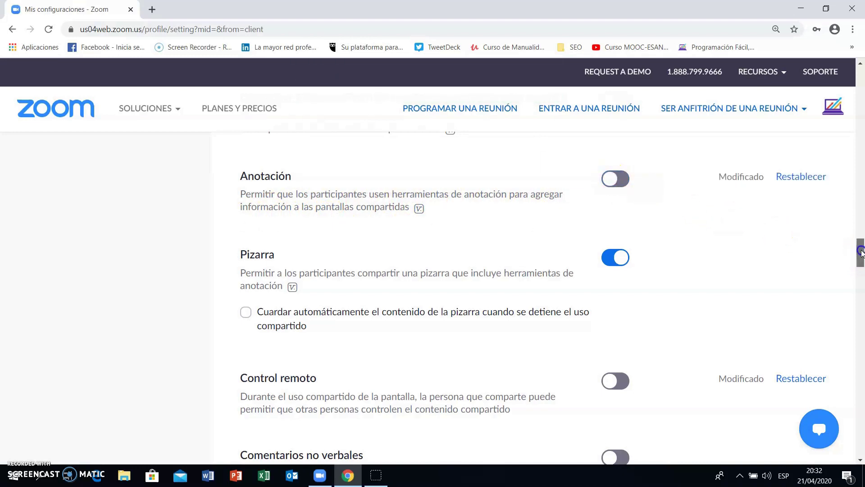
left_click_drag(861, 252, 860, 258)
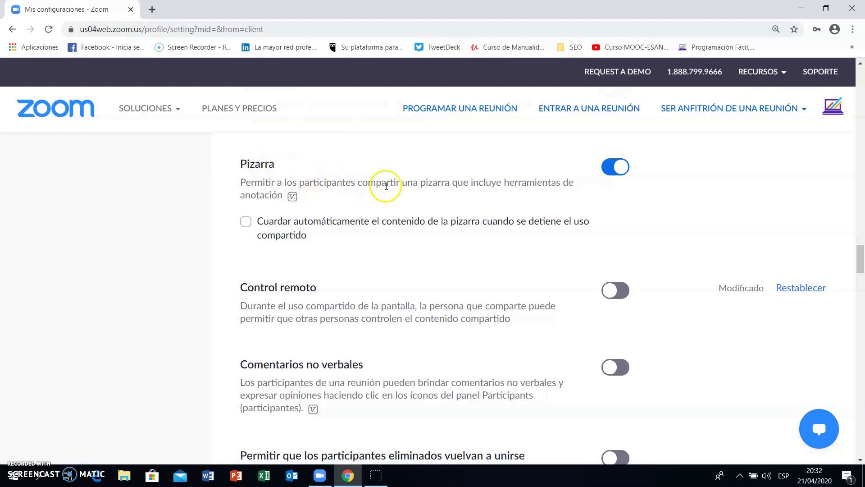
left_click(611, 173)
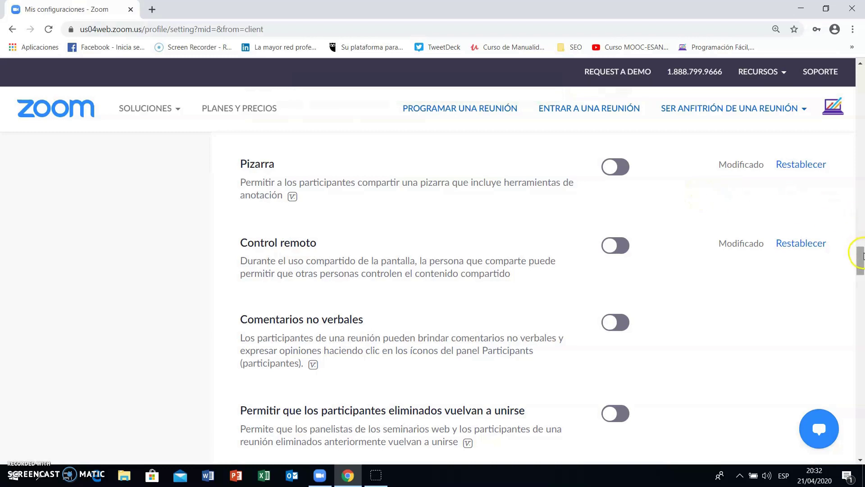
Step: Review the settings on remote control, non-verbal feedback, removed participants rejoining, captions, far camera control and virtual background
left_click_drag(860, 257, 860, 263)
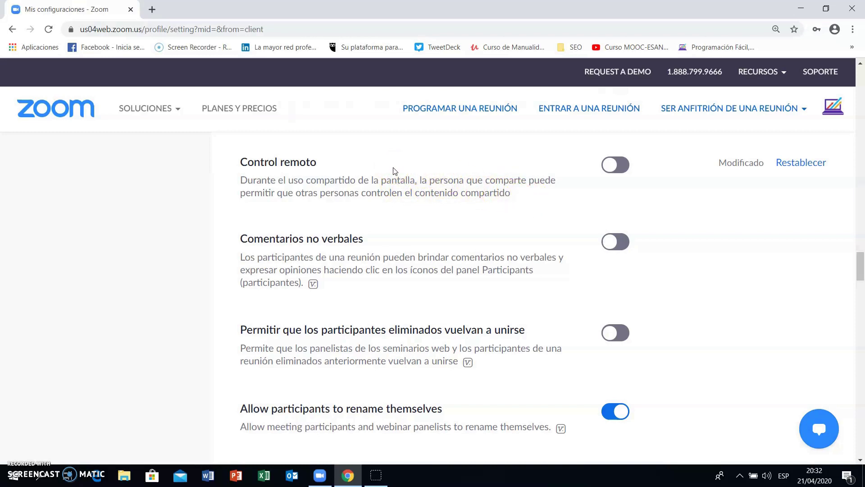
left_click_drag(862, 266, 861, 272)
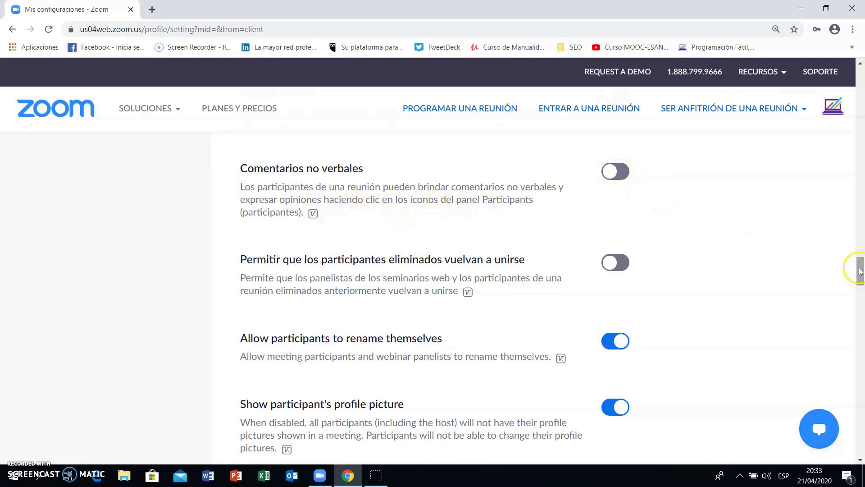
left_click_drag(859, 270, 859, 280)
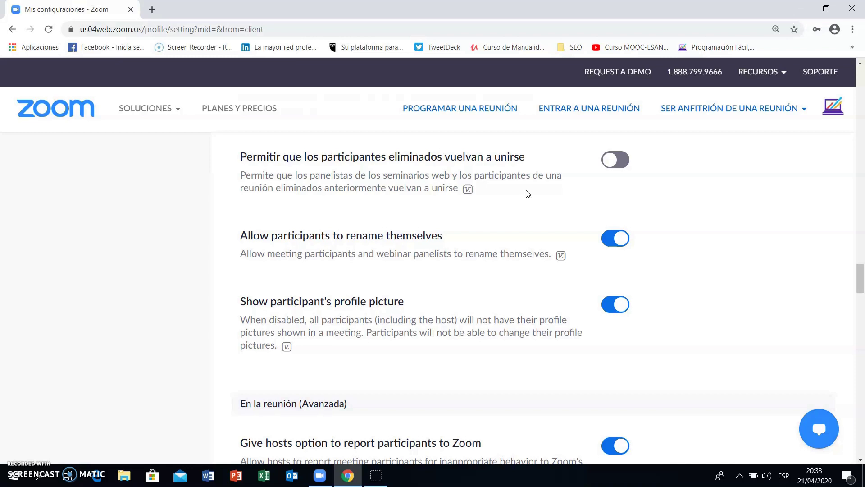
left_click(612, 163)
left_click_drag(861, 278, 861, 312)
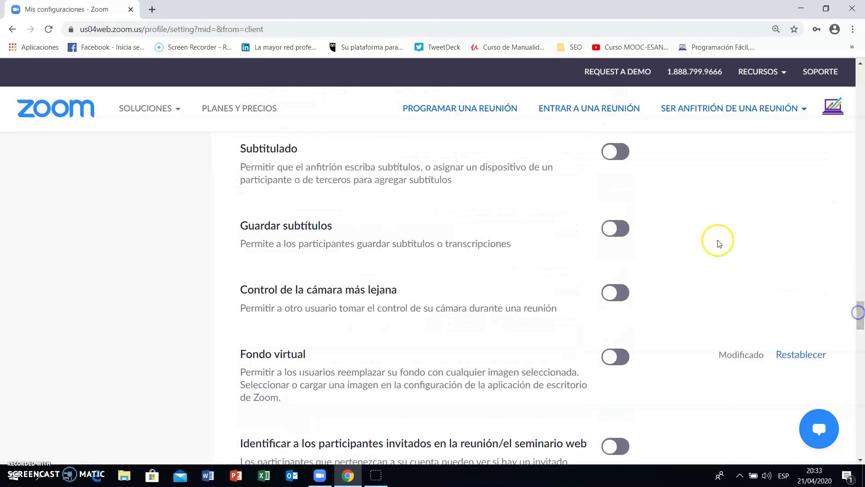
left_click(616, 154)
left_click_drag(859, 315, 860, 323)
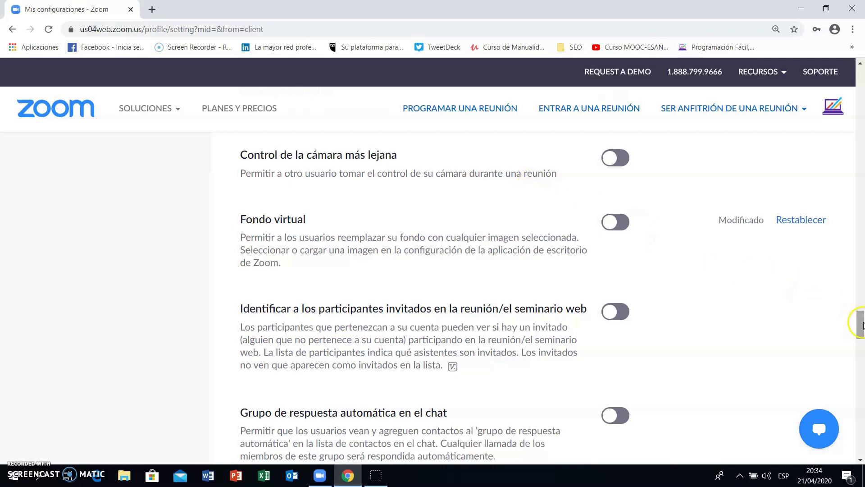
left_click_drag(861, 325, 862, 329)
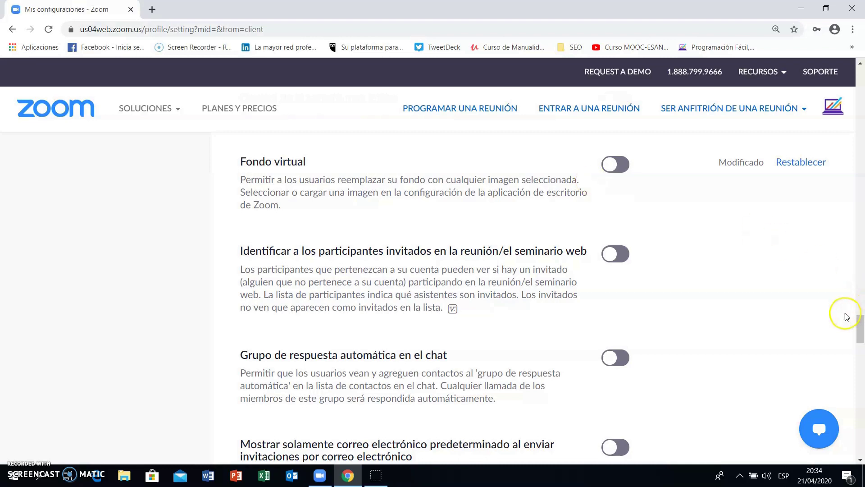
Step: Turn on "Identificar a los participantes invitados en la reunión/el seminario web" in the advanced meeting settings
left_click_drag(861, 324, 860, 330)
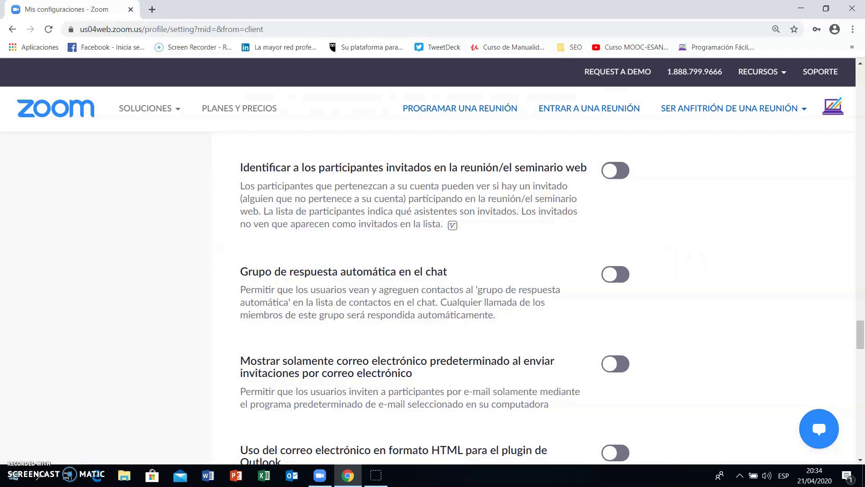
left_click(623, 173)
Step: Review the remaining meeting settings, including "Sala de espera", the browser participation link, e-mail notifications and the "Otro" section
scroll(686, 238, "down", 1)
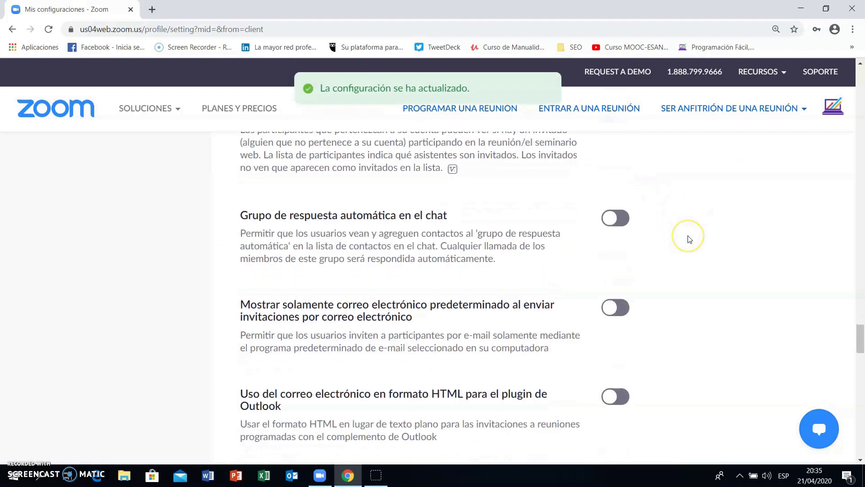
scroll(688, 239, "down", 3)
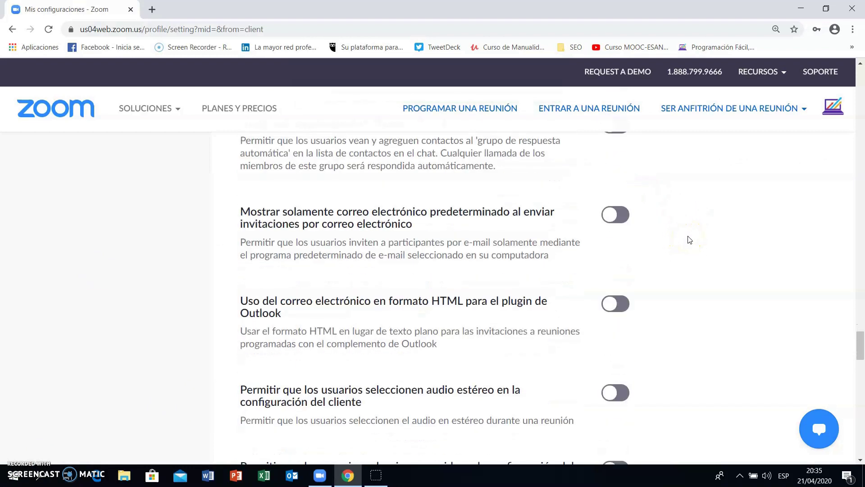
scroll(689, 240, "down", 3)
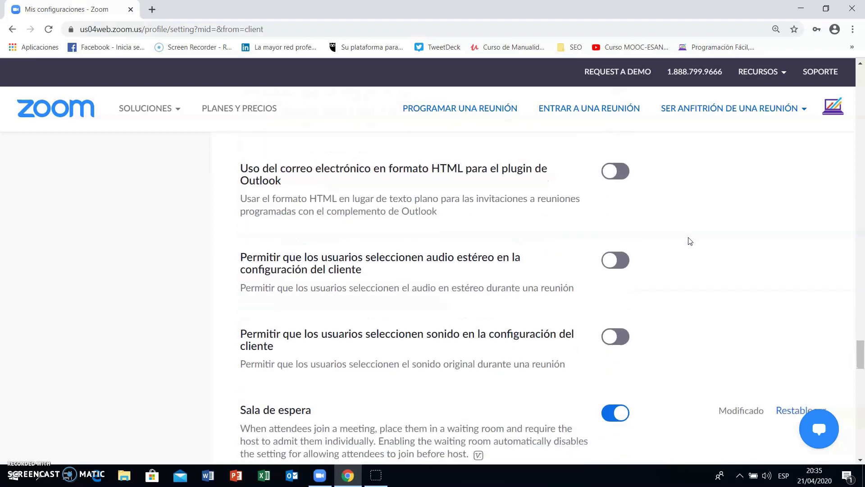
scroll(691, 241, "down", 1)
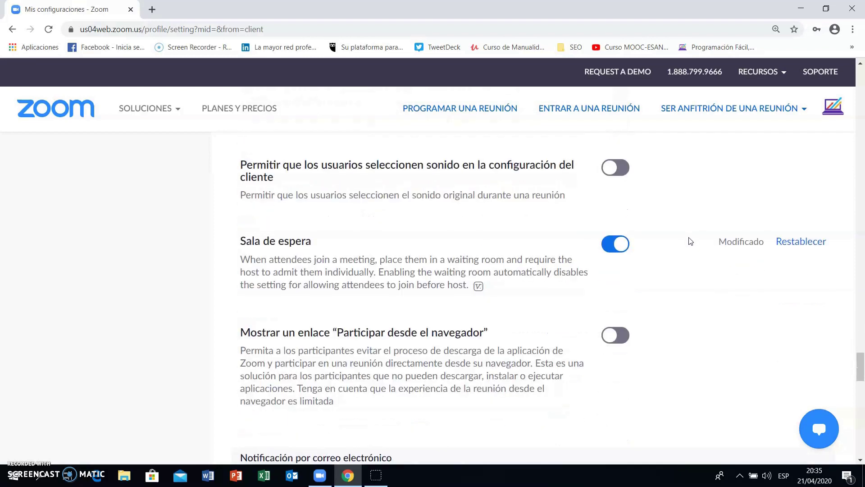
scroll(690, 241, "down", 1)
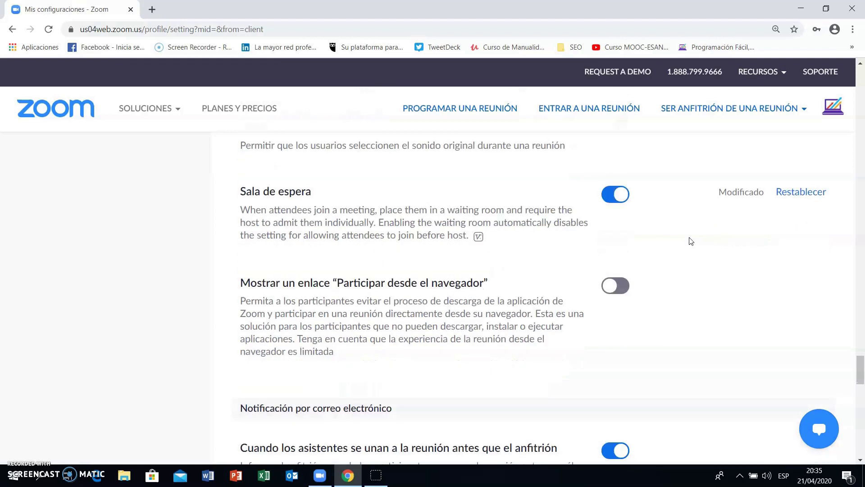
scroll(689, 242, "down", 2)
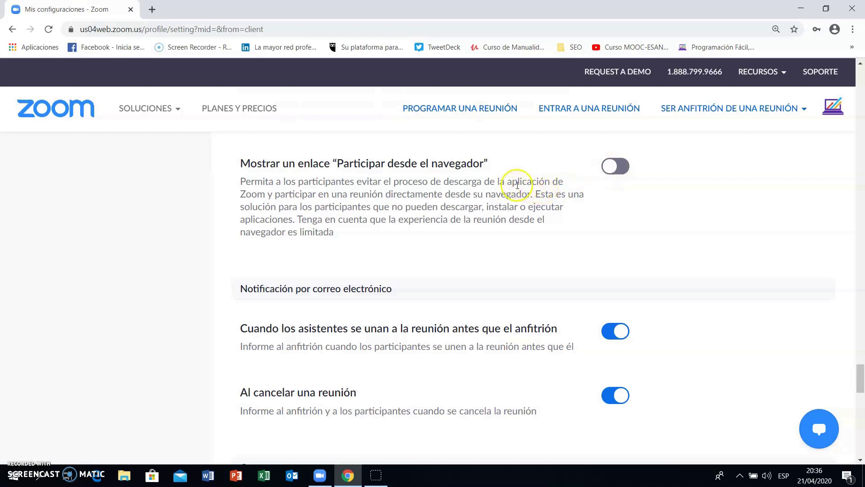
scroll(500, 193, "down", 1)
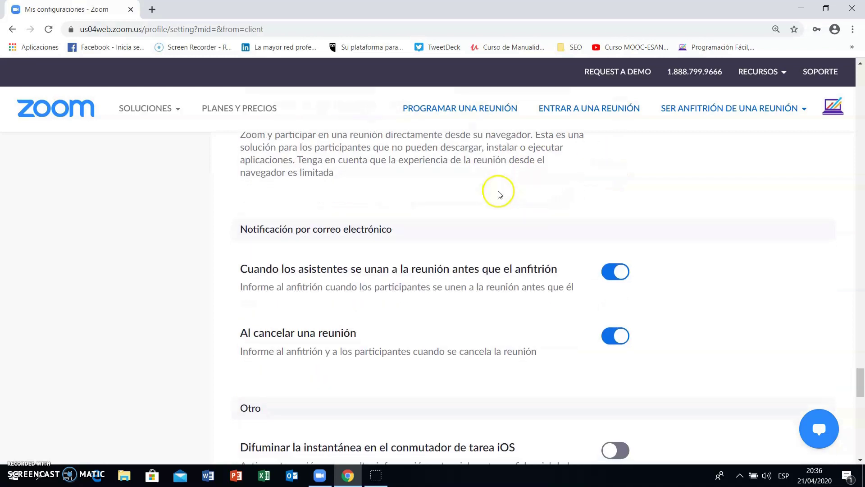
scroll(500, 193, "down", 2)
scroll(500, 194, "down", 1)
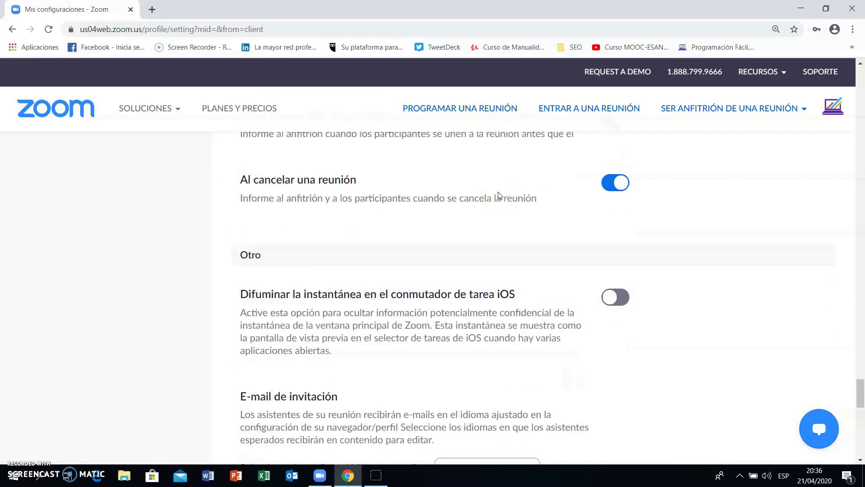
scroll(500, 195, "down", 2)
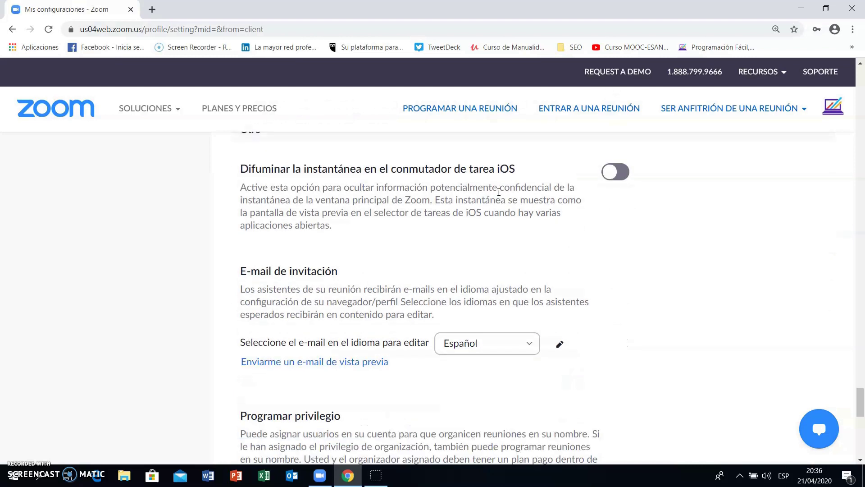
scroll(499, 191, "down", 4)
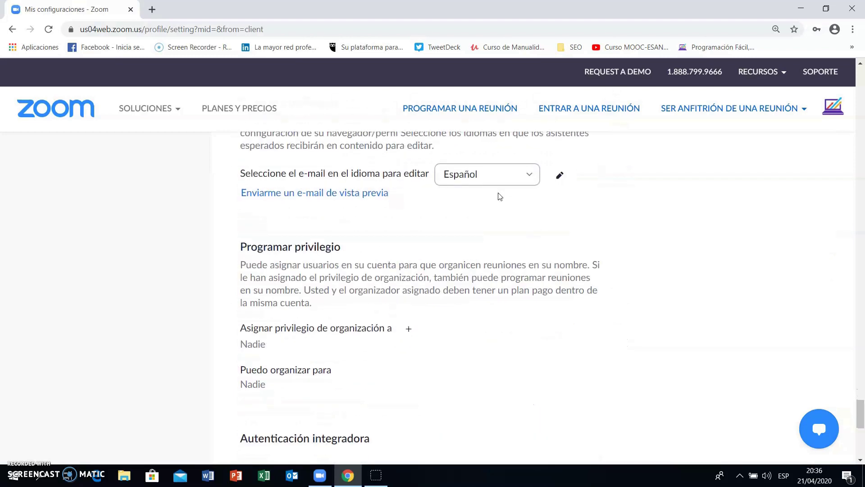
scroll(499, 196, "down", 3)
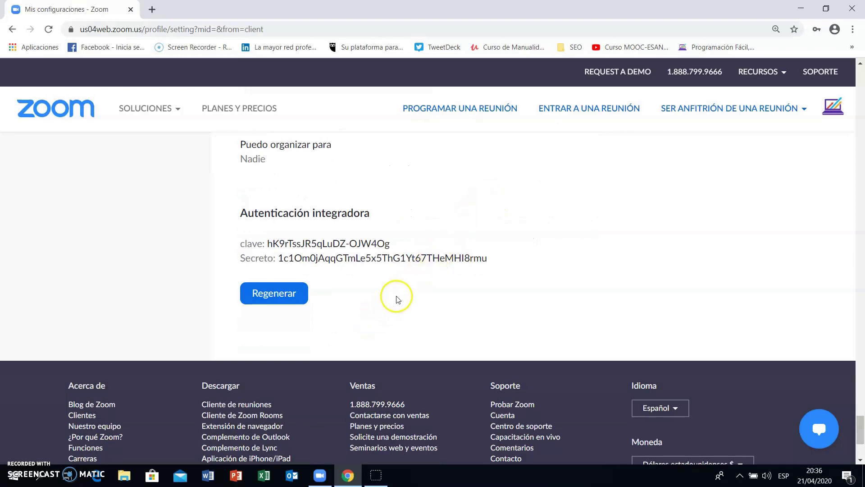
scroll(396, 297, "down", 1)
Step: Return to the beginning of the "Reunión" settings, at the "Programar reunión" section
scroll(454, 284, "up", 10)
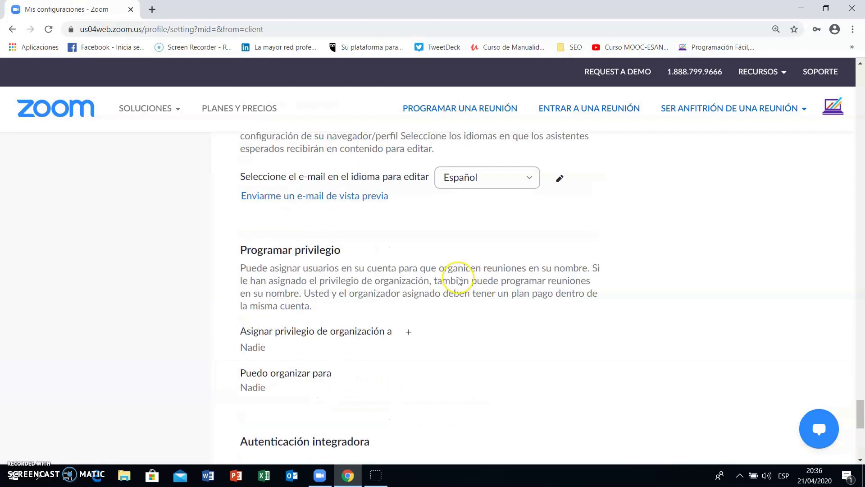
scroll(460, 281, "up", 15)
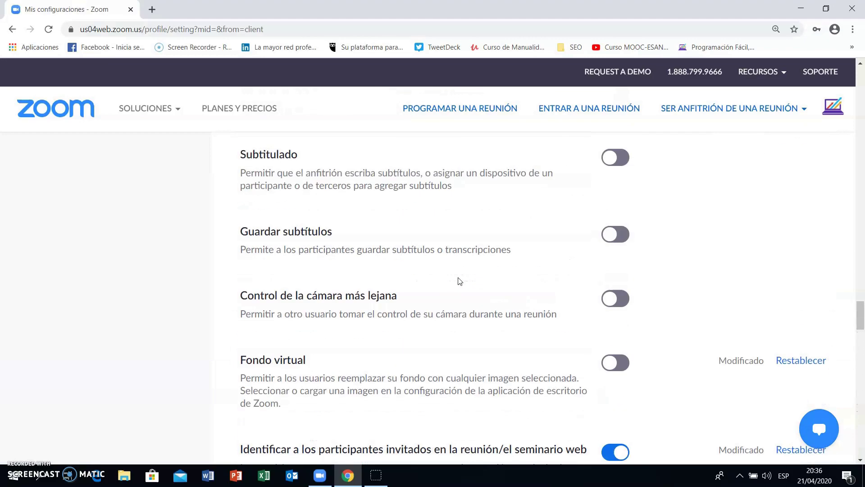
scroll(460, 281, "up", 15)
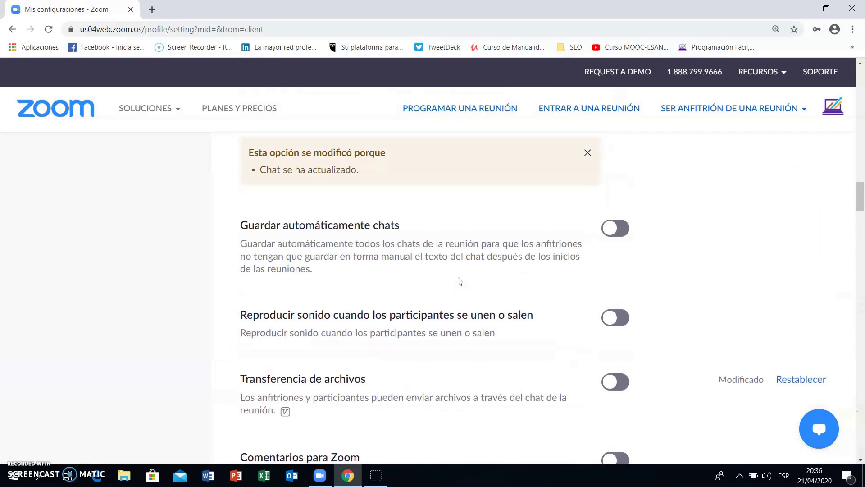
scroll(460, 281, "up", 15)
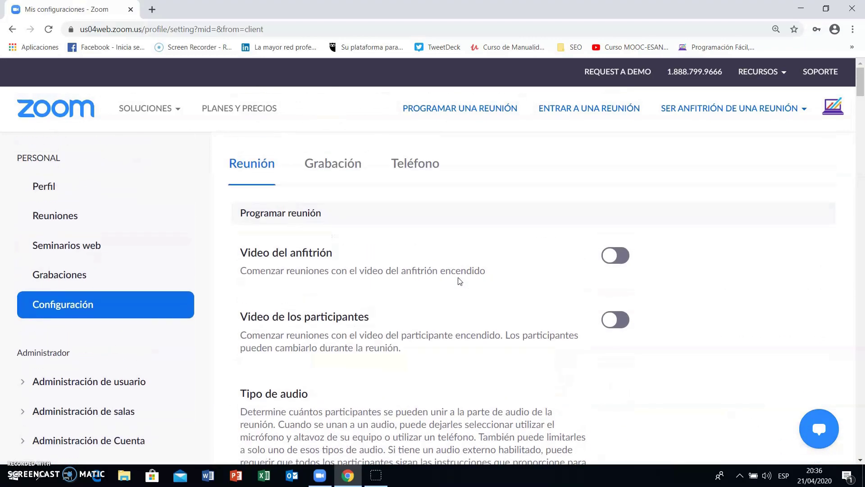